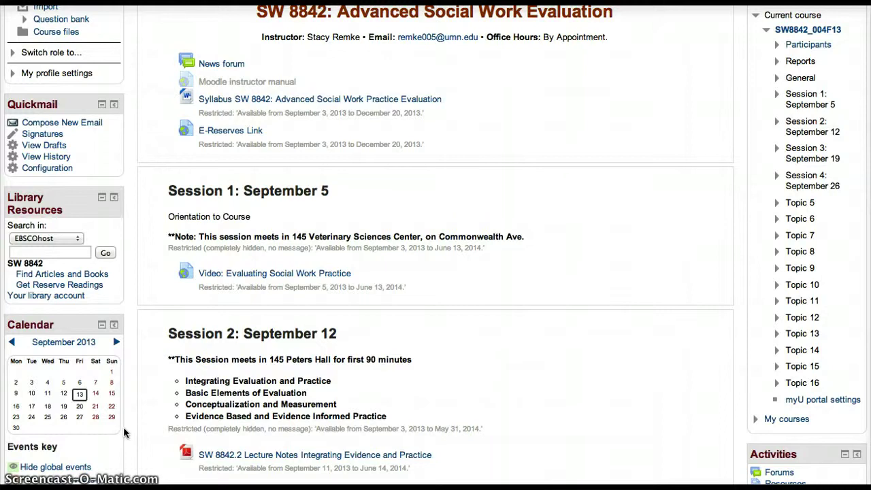
- Open the Import page for the SW8842_004F13 course
left_click(210, 337)
scroll(449, 189, "up", 1)
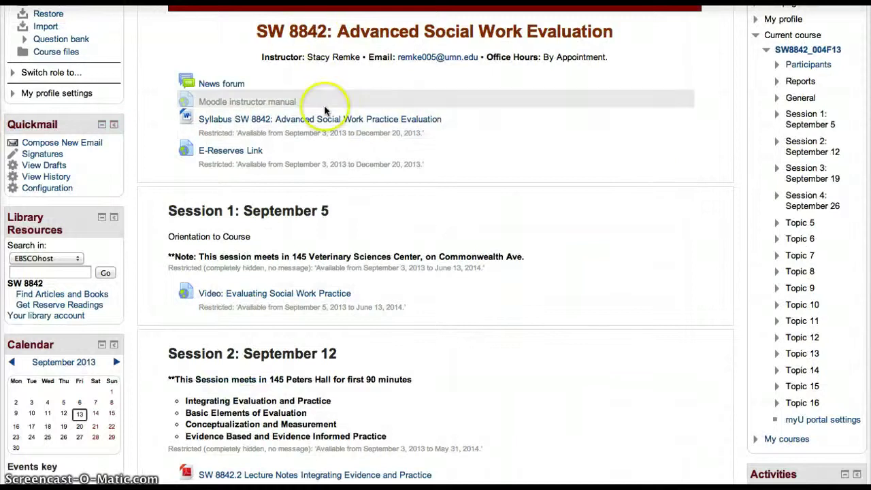
scroll(320, 107, "up", 3)
scroll(313, 115, "up", 1)
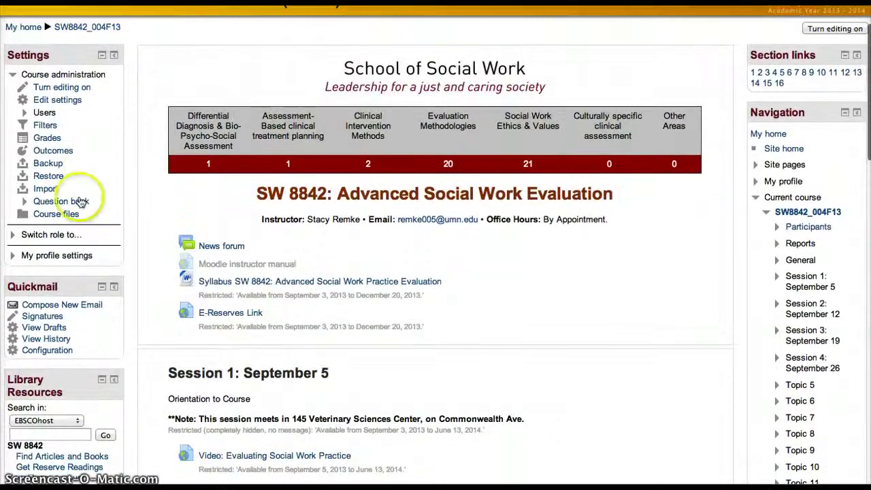
left_click(49, 190)
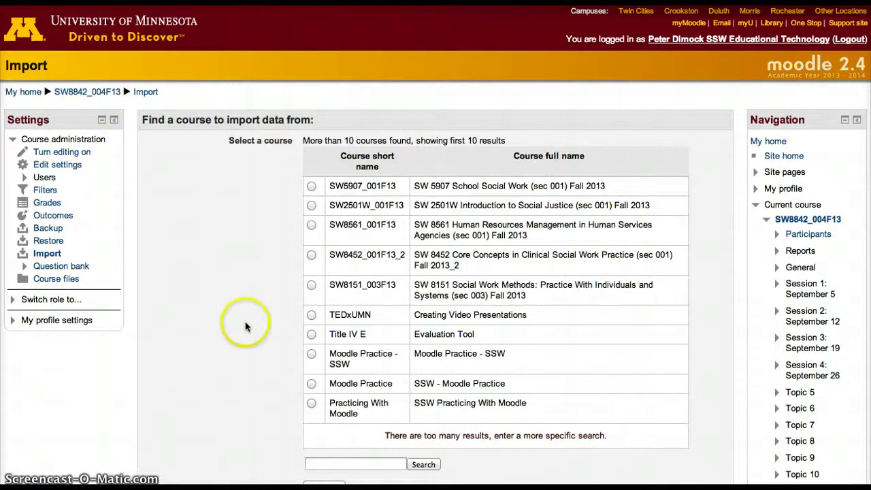
- Search for source courses matching 8842
scroll(246, 326, "down", 3)
left_click(333, 372)
type("SW 8842")
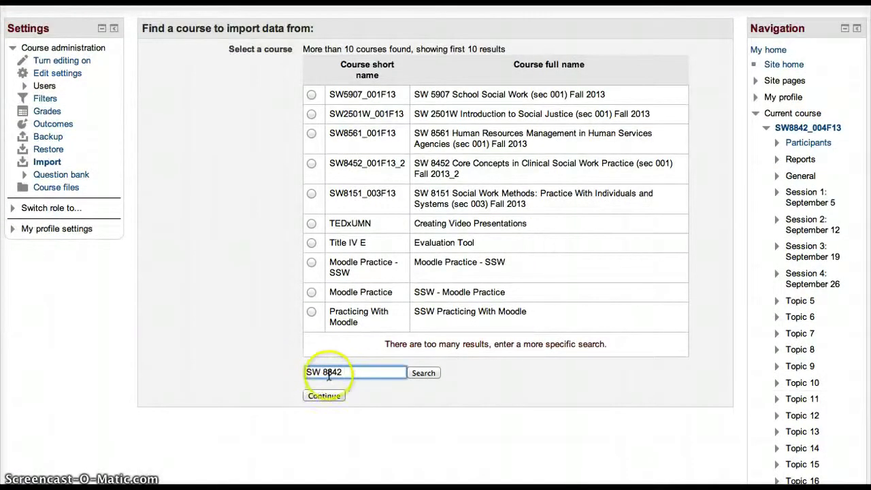
left_click_drag(317, 374, 288, 372)
key("BackSpace")
key("Return")
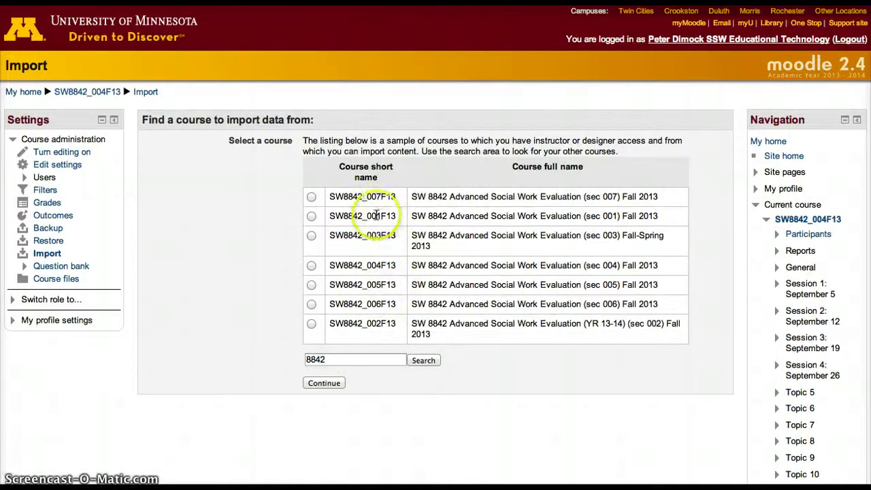
- Pick SW8842_001F13 as the source and advance past the initial settings to Schema settings
left_click(311, 217)
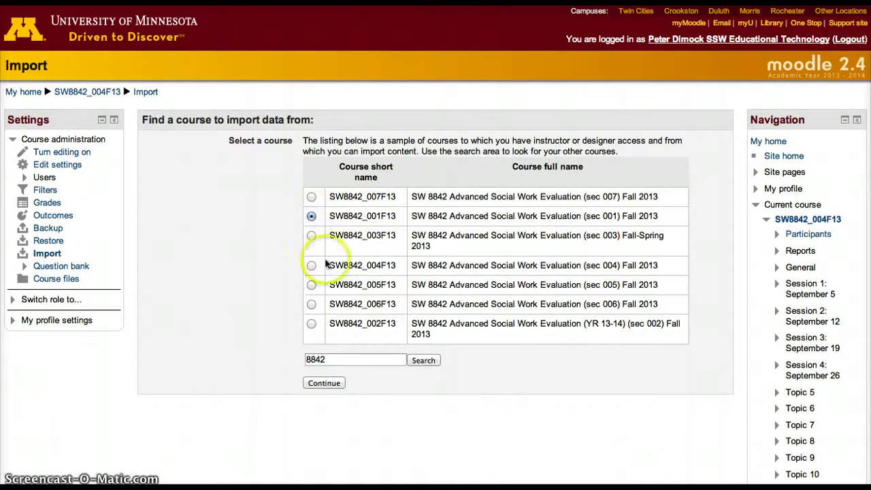
left_click(330, 383)
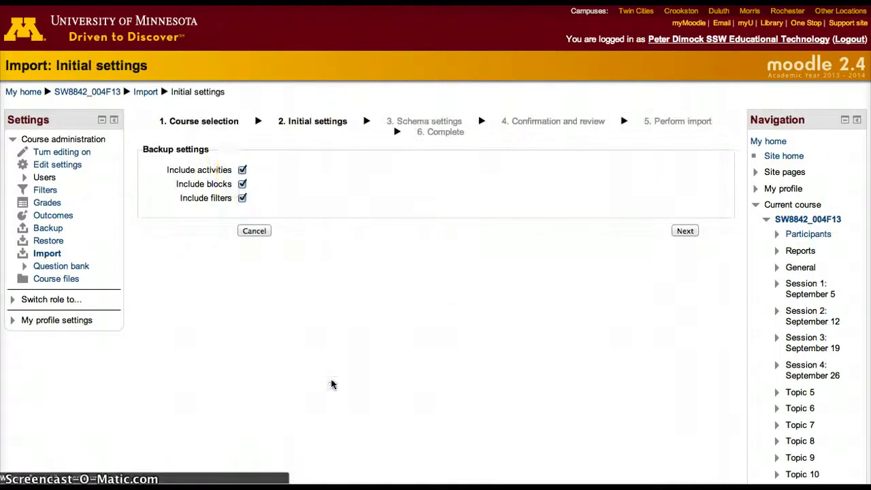
left_click(684, 230)
left_click(623, 287)
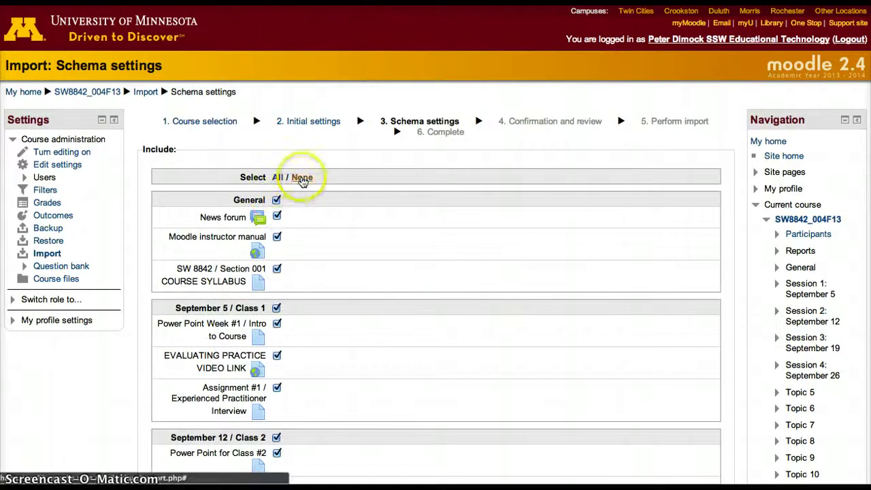
- Clear all items, then tick only September 12 / Class 2 and Quiz #1
left_click(300, 177)
scroll(309, 275, "down", 2)
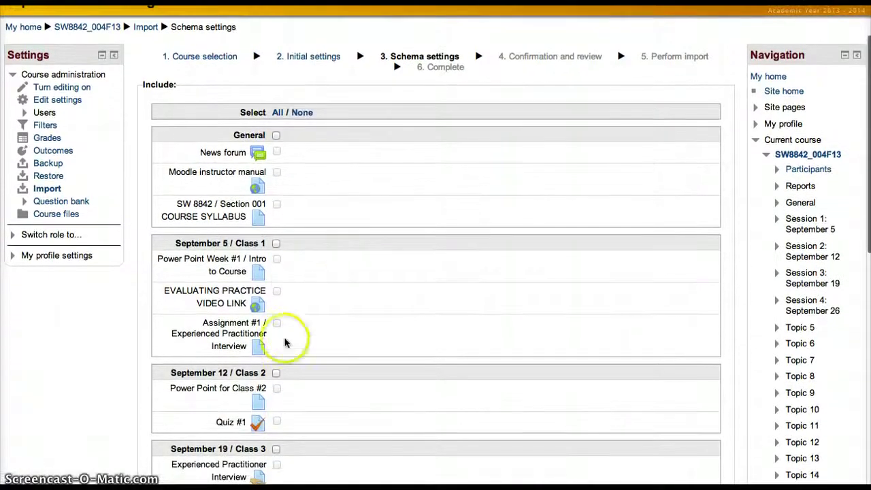
left_click(276, 372)
left_click(277, 420)
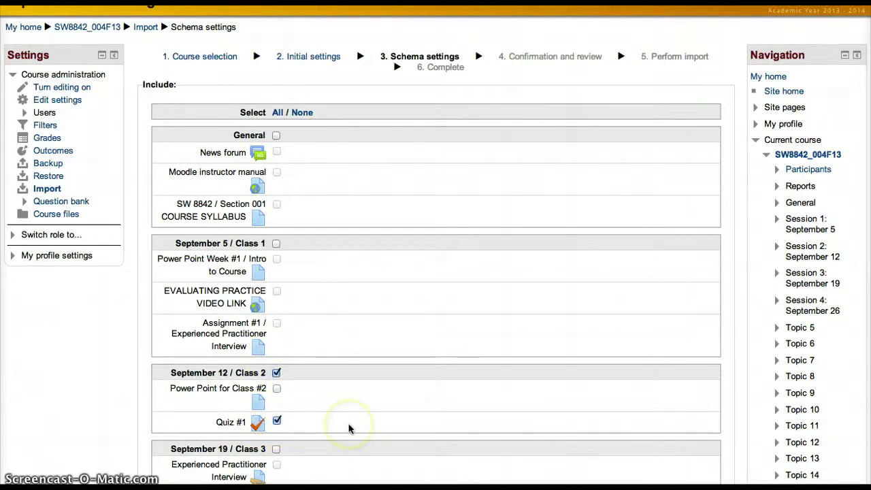
- Move on to the Confirmation and review page and look over the selected items
scroll(348, 427, "down", 5)
scroll(348, 428, "up", 2)
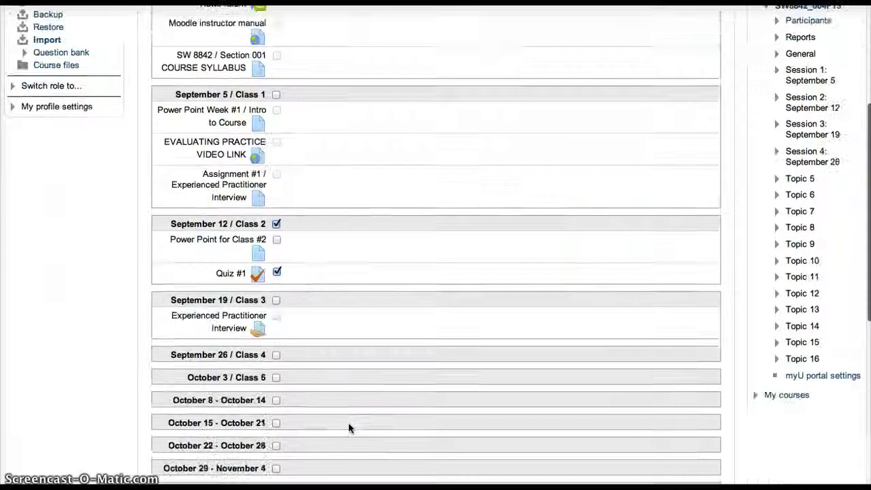
scroll(350, 428, "down", 7)
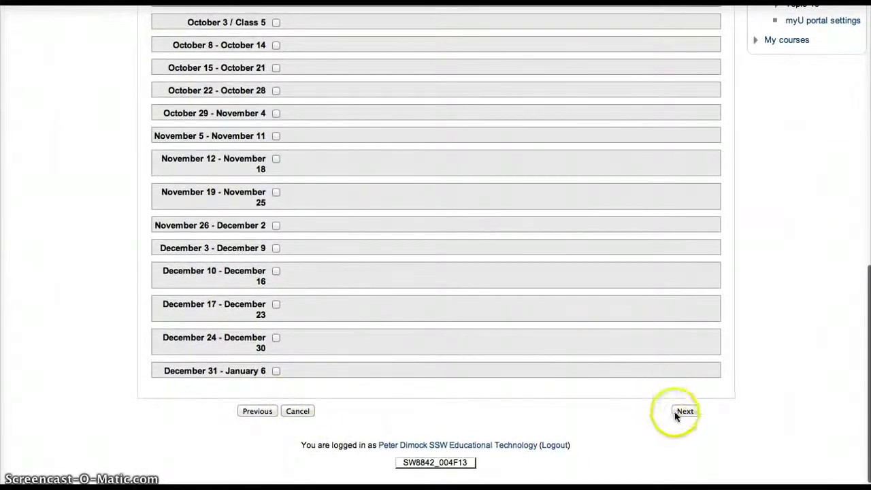
left_click(679, 410)
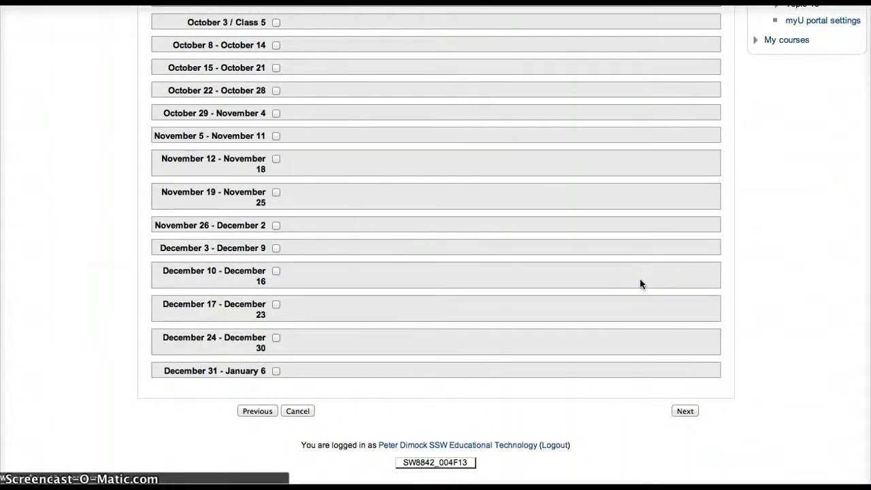
scroll(640, 284, "down", 9)
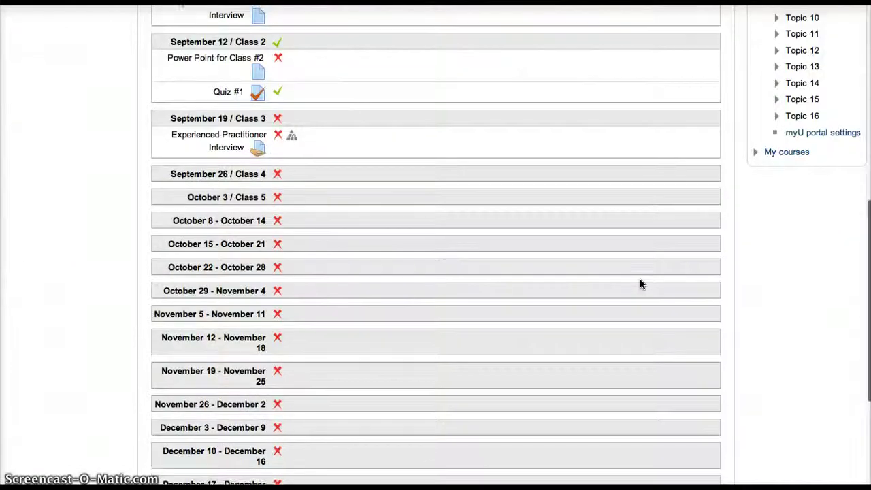
scroll(639, 283, "up", 3)
scroll(639, 284, "down", 9)
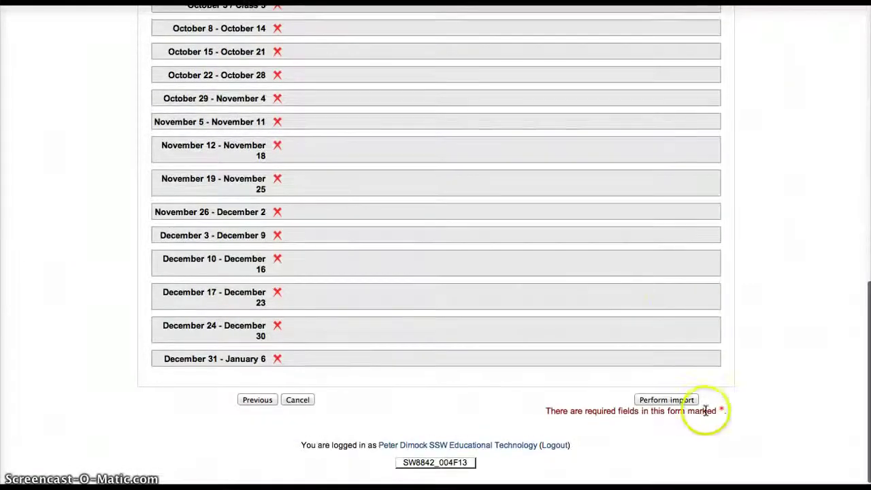
- Perform the import and return to SW8842_004F13 to find Quiz #1 under Session 2: September 12
left_click(685, 402)
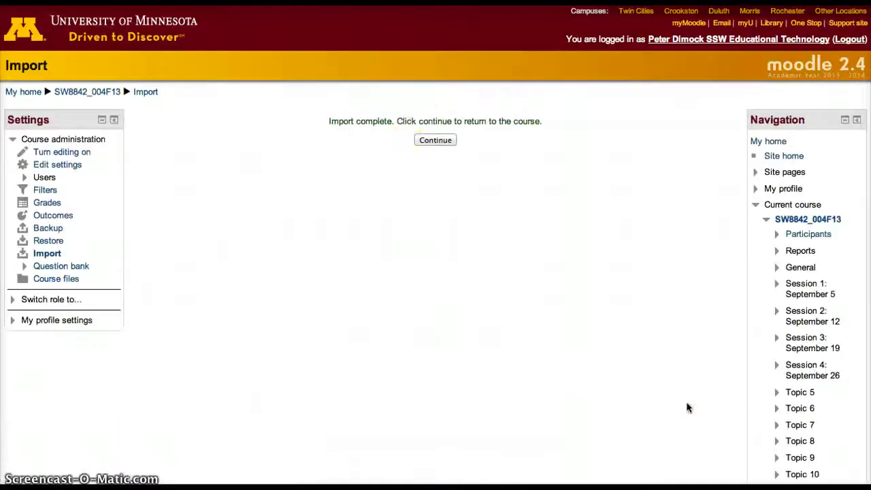
left_click(442, 140)
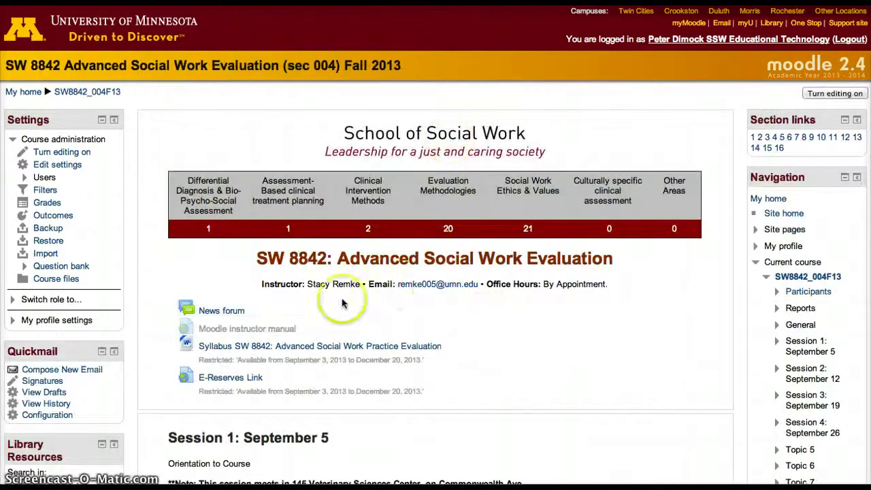
scroll(476, 333, "down", 6)
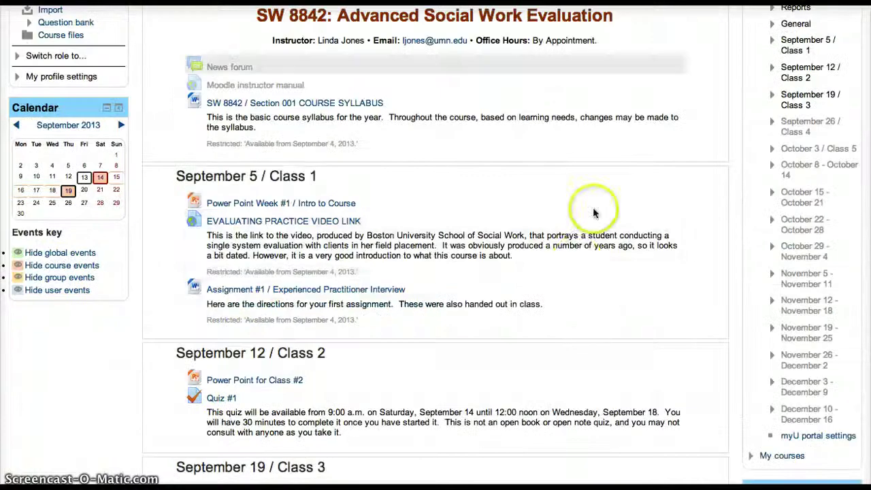
scroll(612, 238, "up", 3)
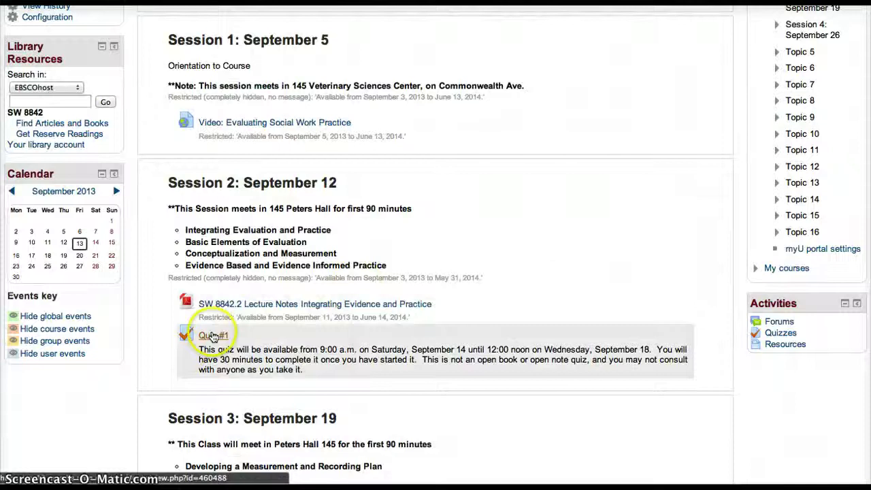
- Open Quiz #1's info page, including the source section's copy, and start a timed preview
left_click(212, 336)
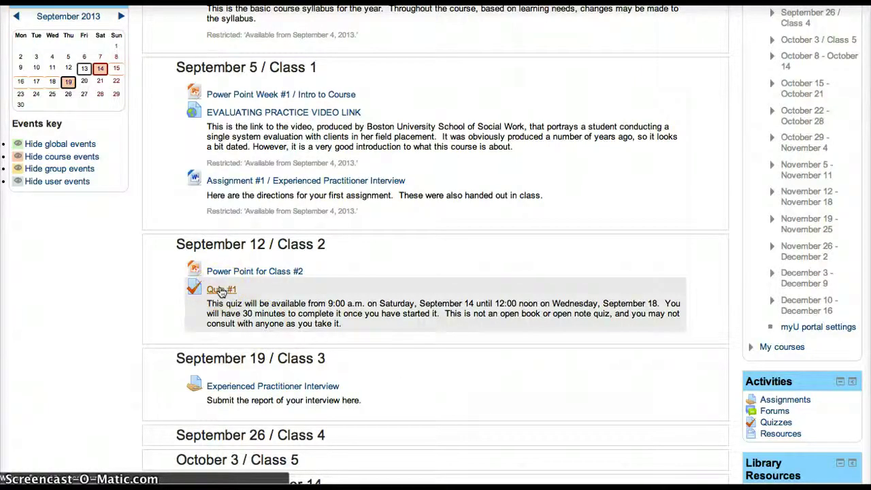
left_click(221, 289)
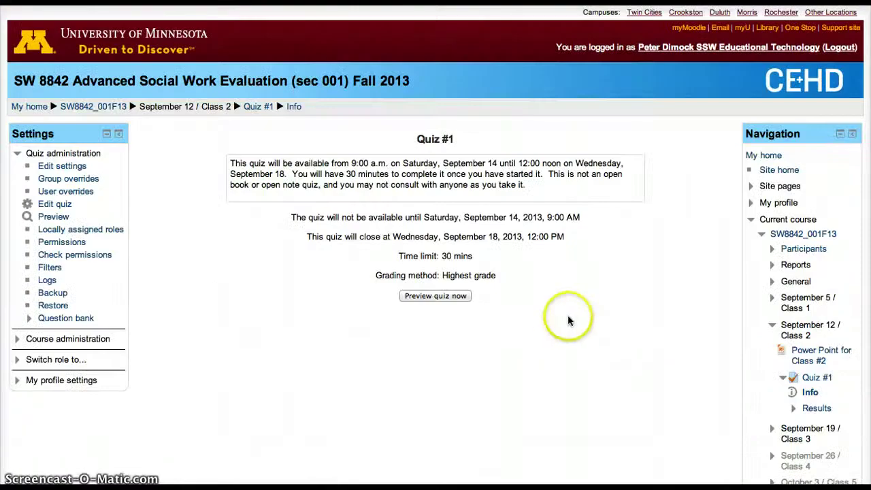
left_click(460, 298)
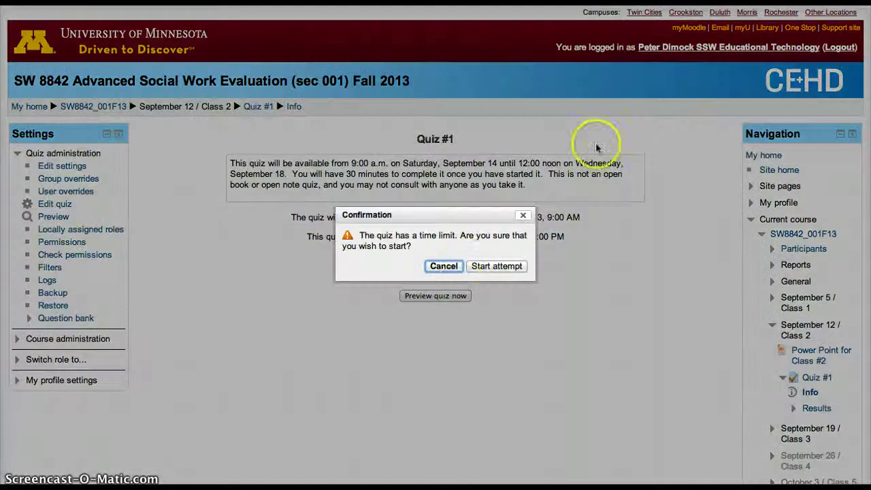
left_click(487, 270)
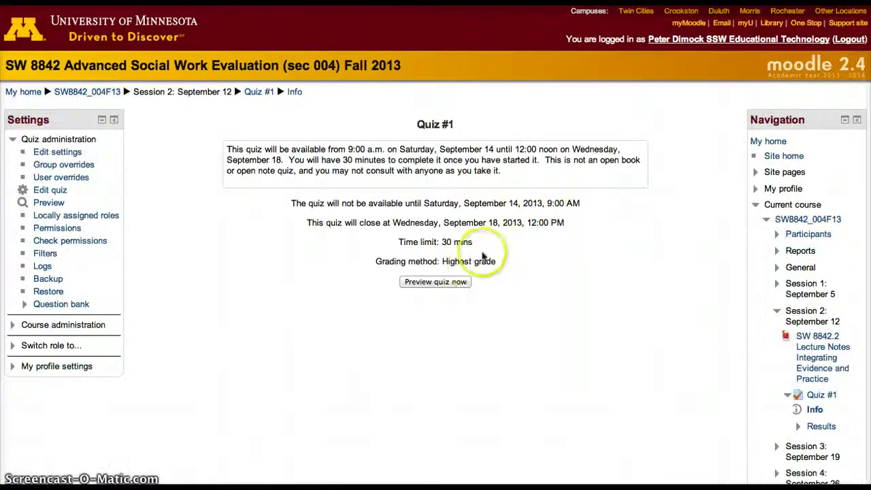
- Preview the imported Quiz #1's ten questions with the 30-minute timer, then return to SW8842_004F13
left_click(461, 284)
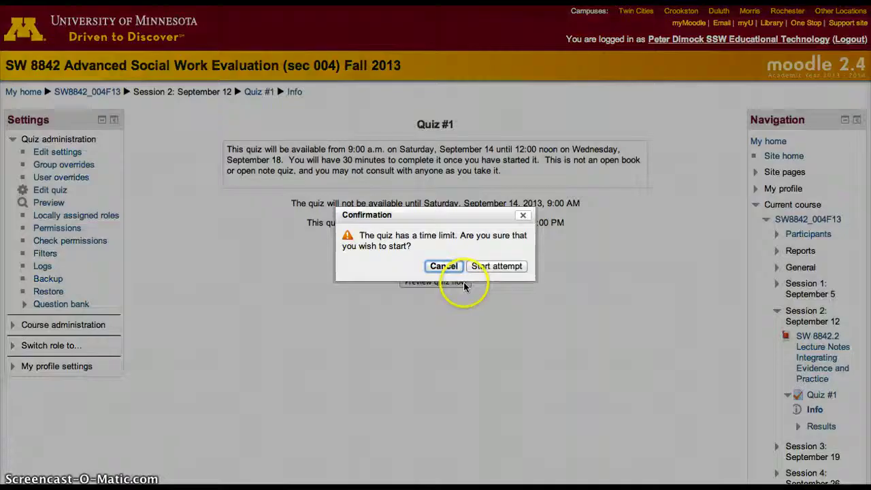
left_click(495, 267)
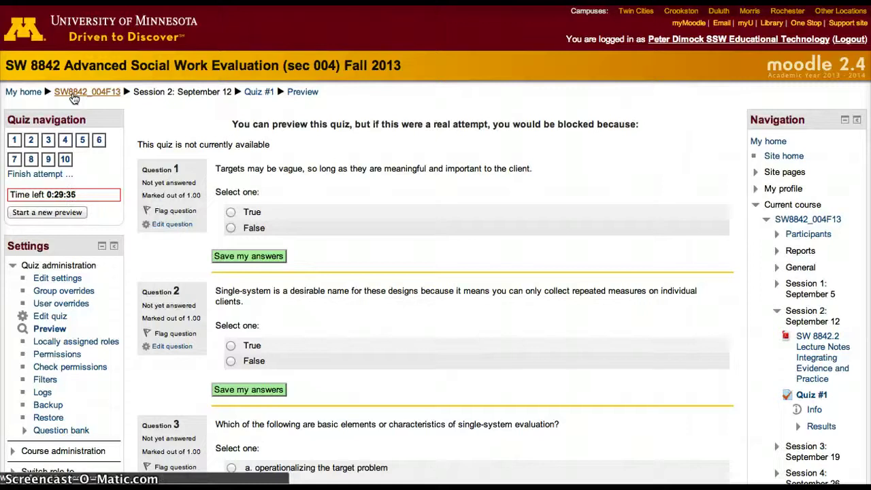
left_click(74, 95)
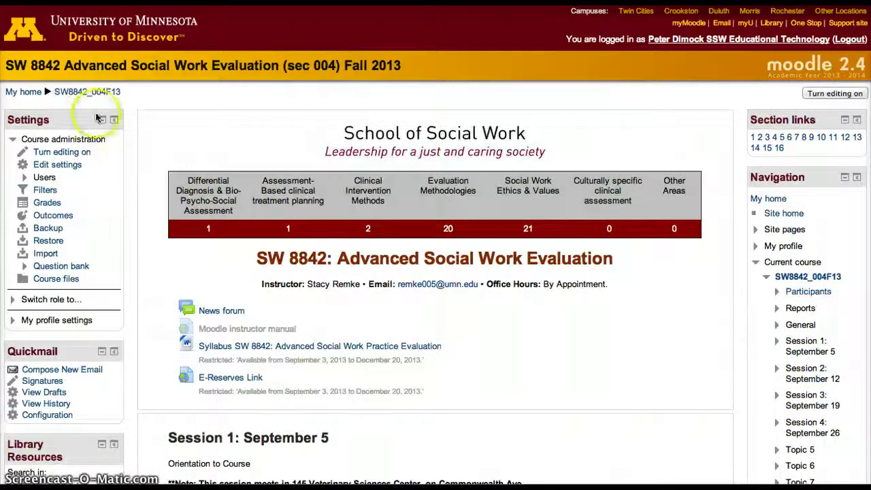
- Scroll the SW8842_004F13 course page down to Quiz #1 under Session 2: September 12
scroll(311, 321, "down", 3)
scroll(317, 398, "down", 2)
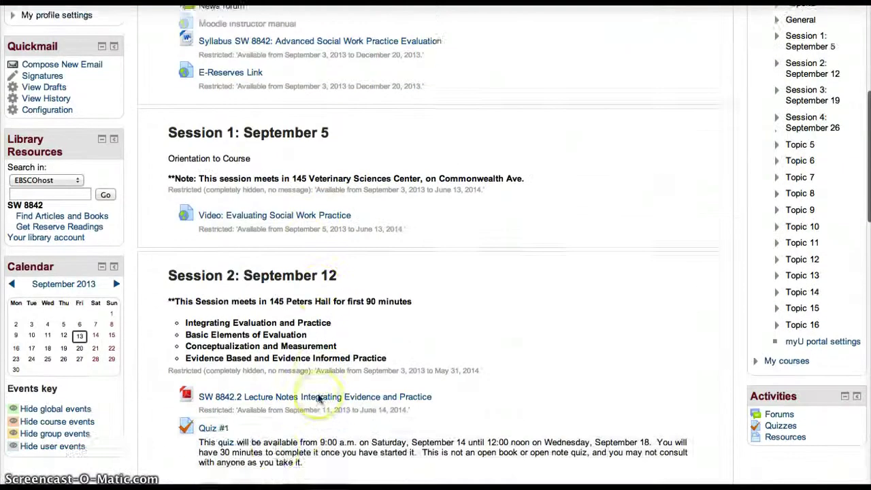